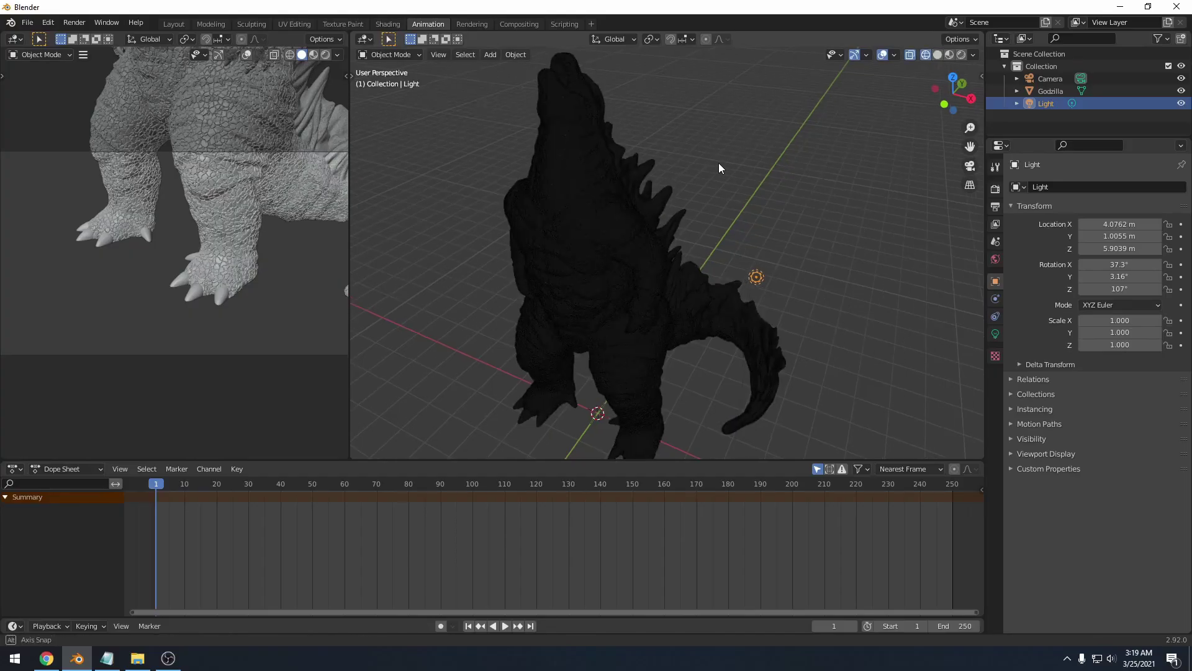
{"action": "middle_click_drag", "start_coordinate": [719, 164], "coordinate": [719, 277]}
{"action": "scroll", "coordinate": [666, 191], "scroll_direction": "up", "scroll_amount": 9}
{"action": "scroll", "coordinate": [718, 274], "scroll_direction": "up", "scroll_amount": 10}
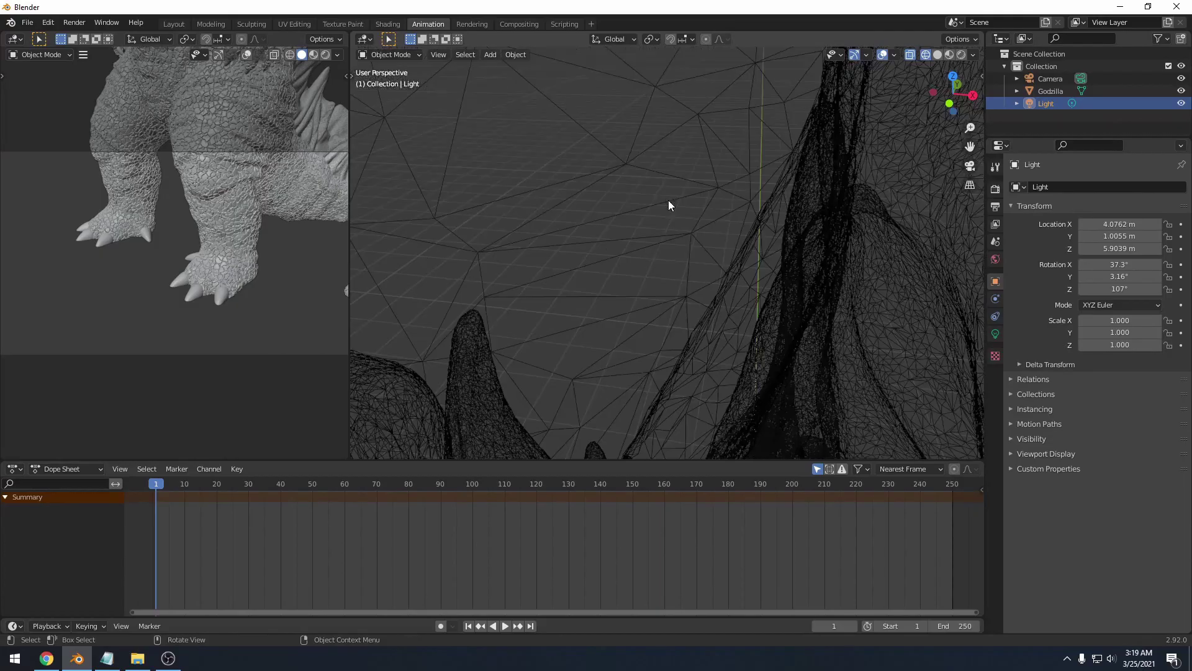
{"action": "scroll", "coordinate": [679, 205], "scroll_direction": "down", "scroll_amount": 8}
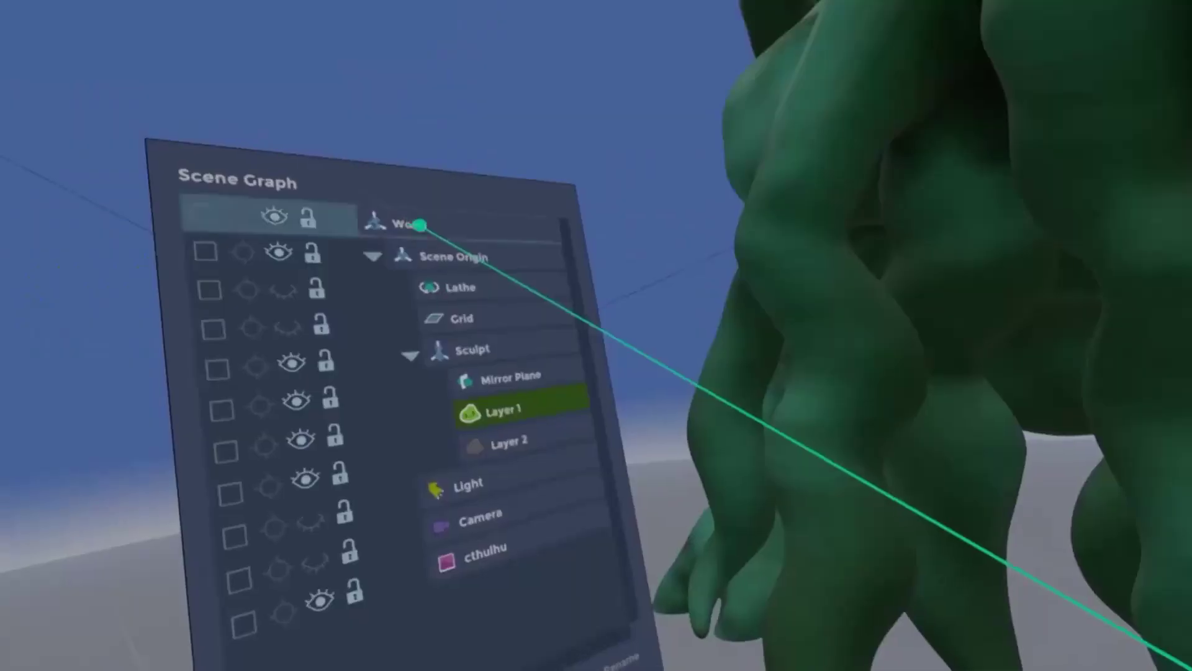
{"action": "left_click", "coordinate": [420, 225]}
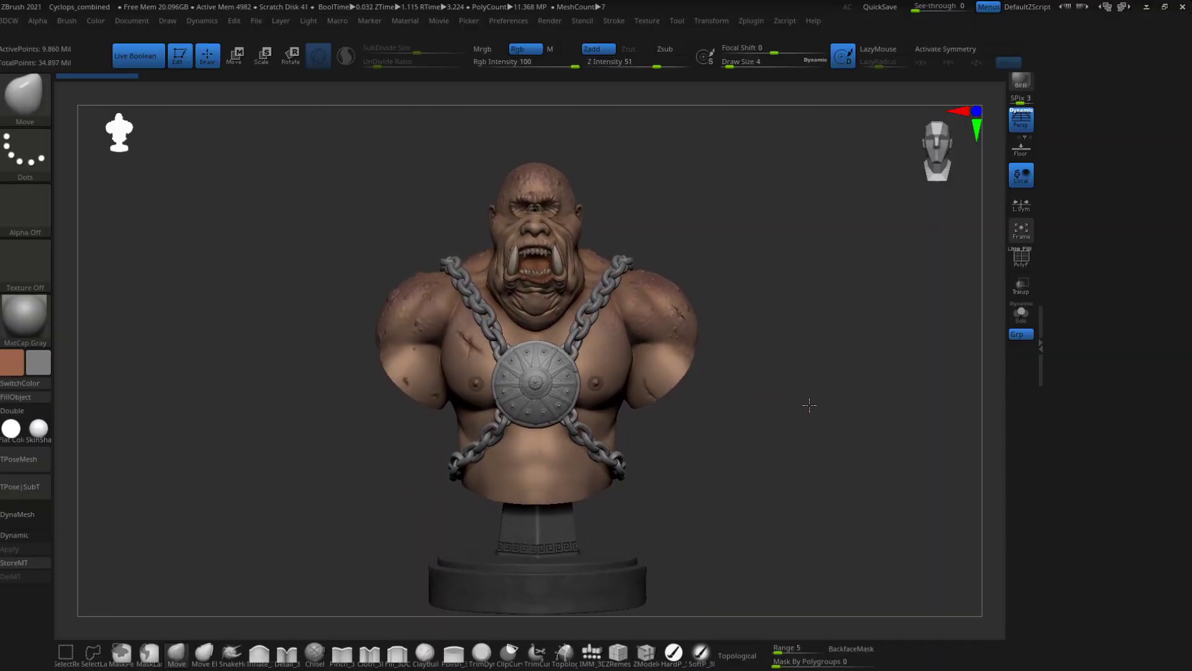
{"action": "left_click_drag", "start_coordinate": [756, 405], "coordinate": [823, 413]}
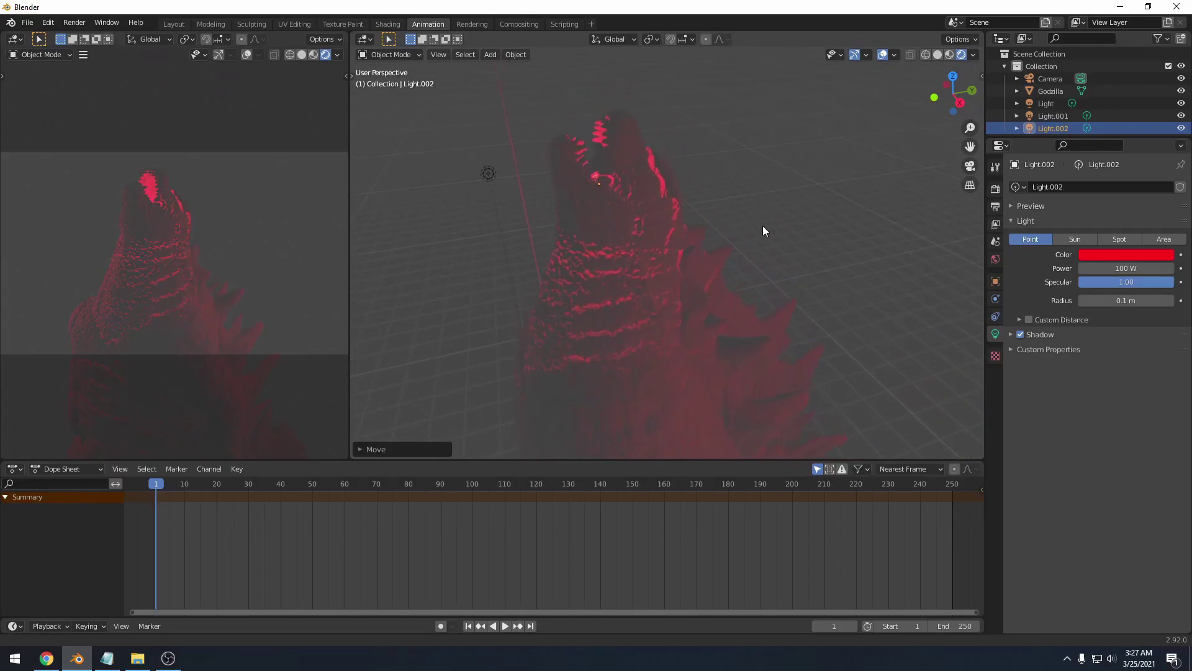
{"action": "middle_click_drag", "start_coordinate": [763, 226], "coordinate": [770, 263], "text": "shift"}
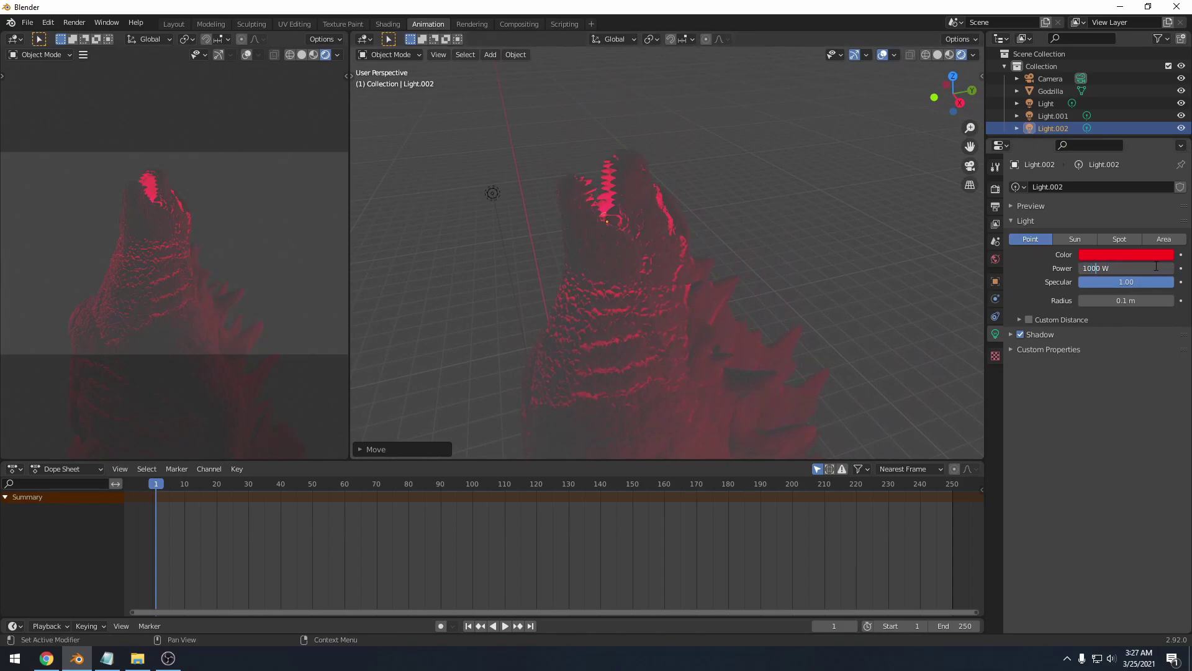
Duplicate the red point light near Godzilla's mouth and place the copy beside the head.
{"action": "middle_click_drag", "start_coordinate": [780, 234], "coordinate": [809, 267]}
{"action": "middle_click_drag", "start_coordinate": [704, 246], "coordinate": [705, 242]}
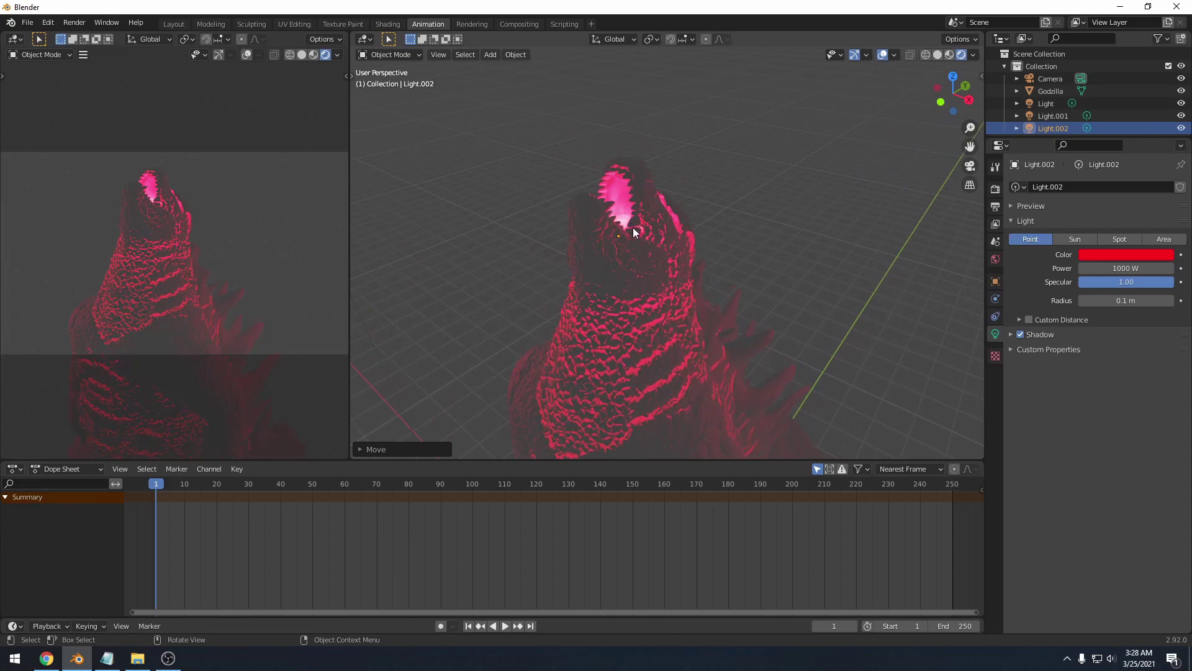
{"action": "key", "text": "shift+d"}
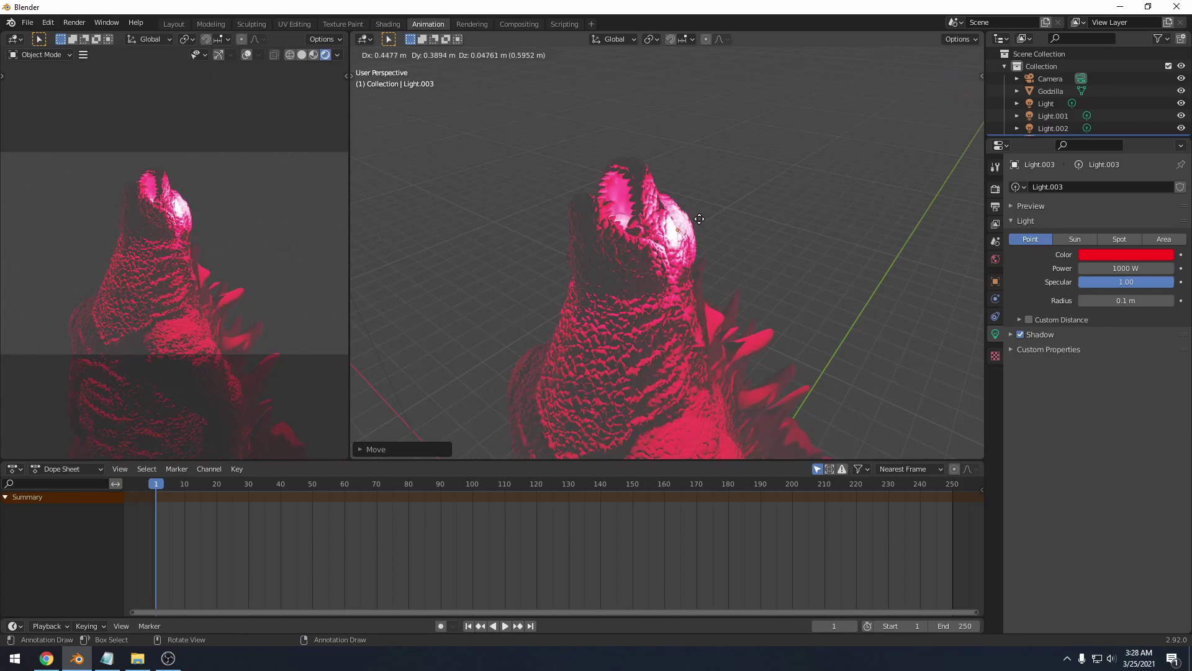
{"action": "left_click", "coordinate": [700, 219]}
{"action": "middle_click_drag", "start_coordinate": [700, 218], "coordinate": [666, 209]}
{"action": "key", "text": "g"}
{"action": "left_click", "coordinate": [742, 232]}
Lower the duplicated light along the Z axis beside the head and set its power to 200 W.
{"action": "scroll", "coordinate": [728, 251], "scroll_direction": "down", "scroll_amount": 2}
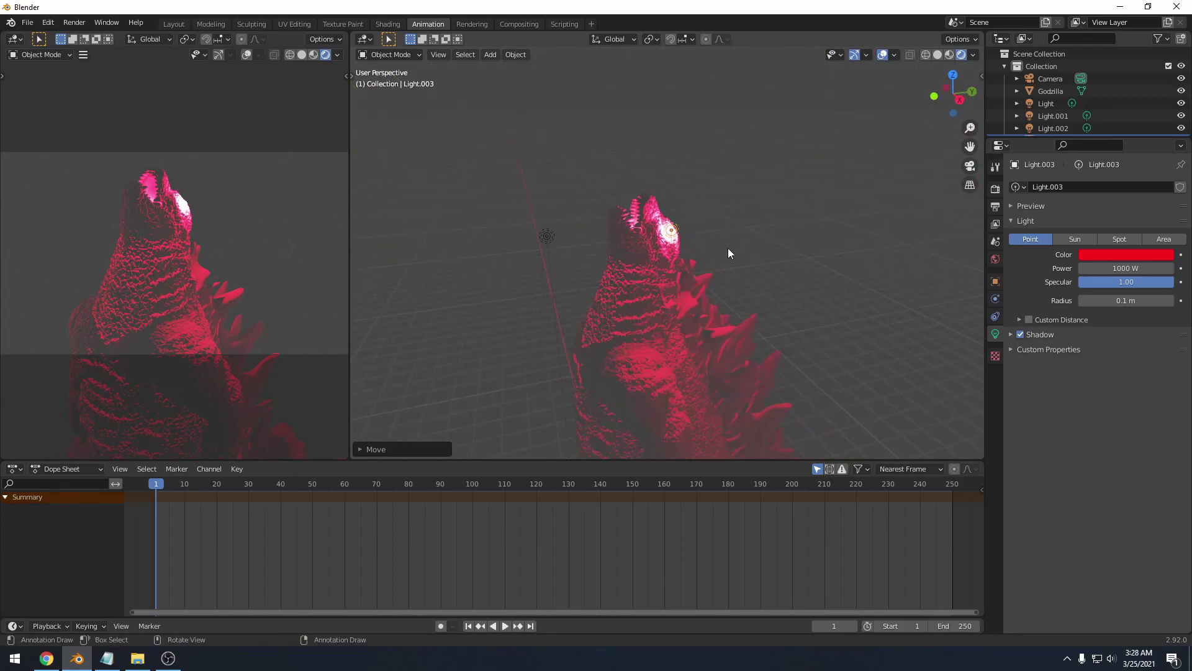
{"action": "scroll", "coordinate": [731, 259], "scroll_direction": "up", "scroll_amount": 5}
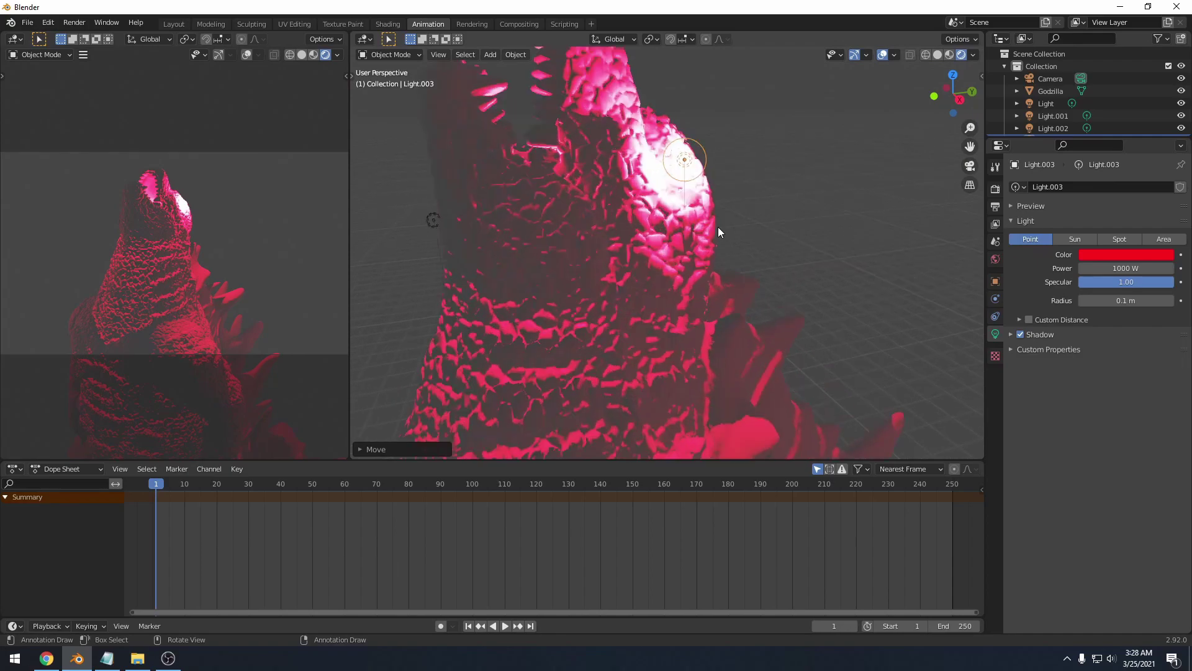
{"action": "key", "text": "g"}
{"action": "key", "text": "x"}
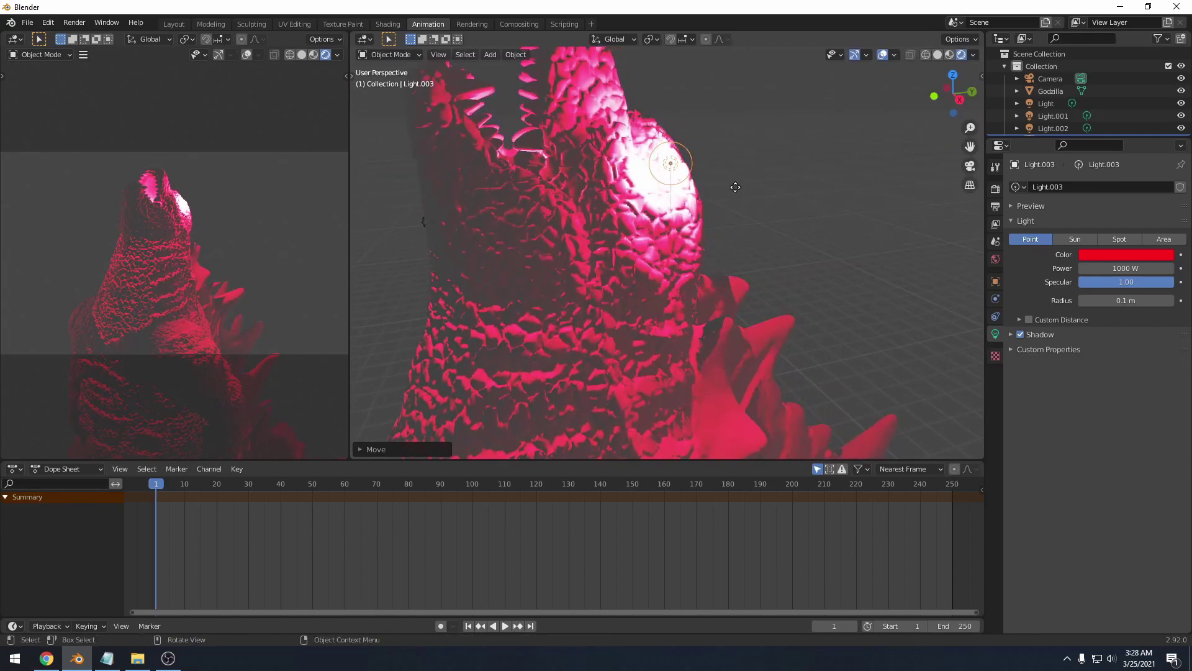
{"action": "key", "text": "z"}
{"action": "left_click", "coordinate": [737, 221]}
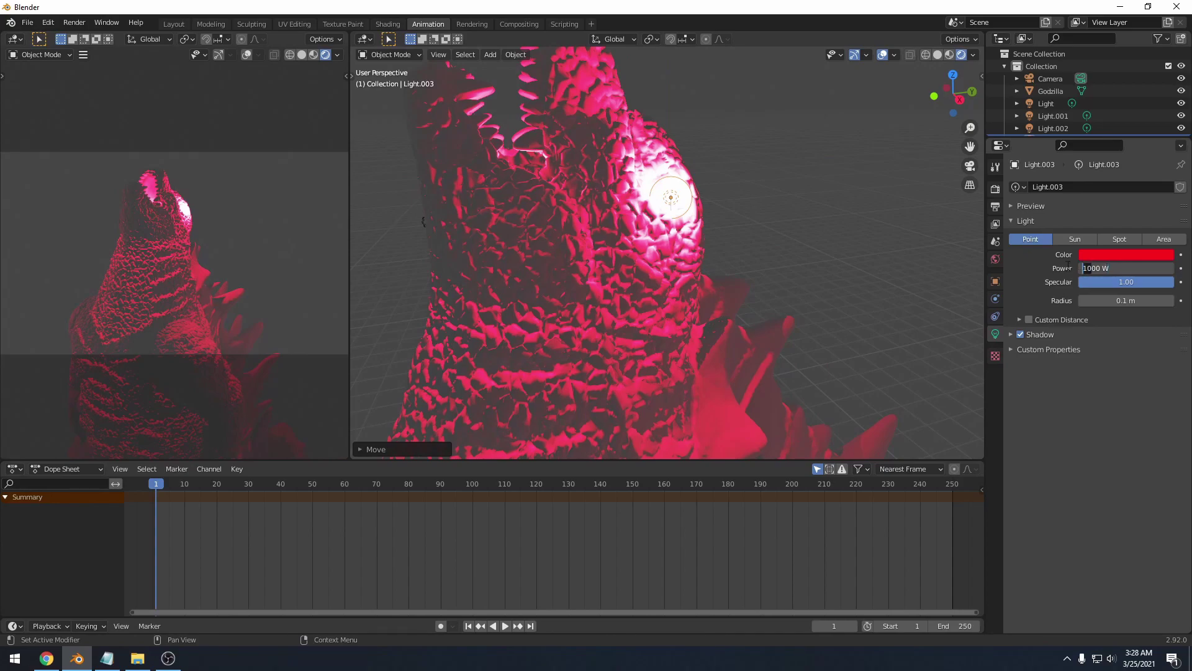
{"action": "type", "text": "200"}
{"action": "key", "text": "Return"}
Fine-tune the position of the light beside the head along the Y and Z axes.
{"action": "middle_click_drag", "start_coordinate": [762, 203], "coordinate": [780, 202]}
{"action": "key", "text": "g"}
{"action": "key", "text": "y"}
{"action": "left_click", "coordinate": [777, 201]}
{"action": "key", "text": "g"}
{"action": "key", "text": "y"}
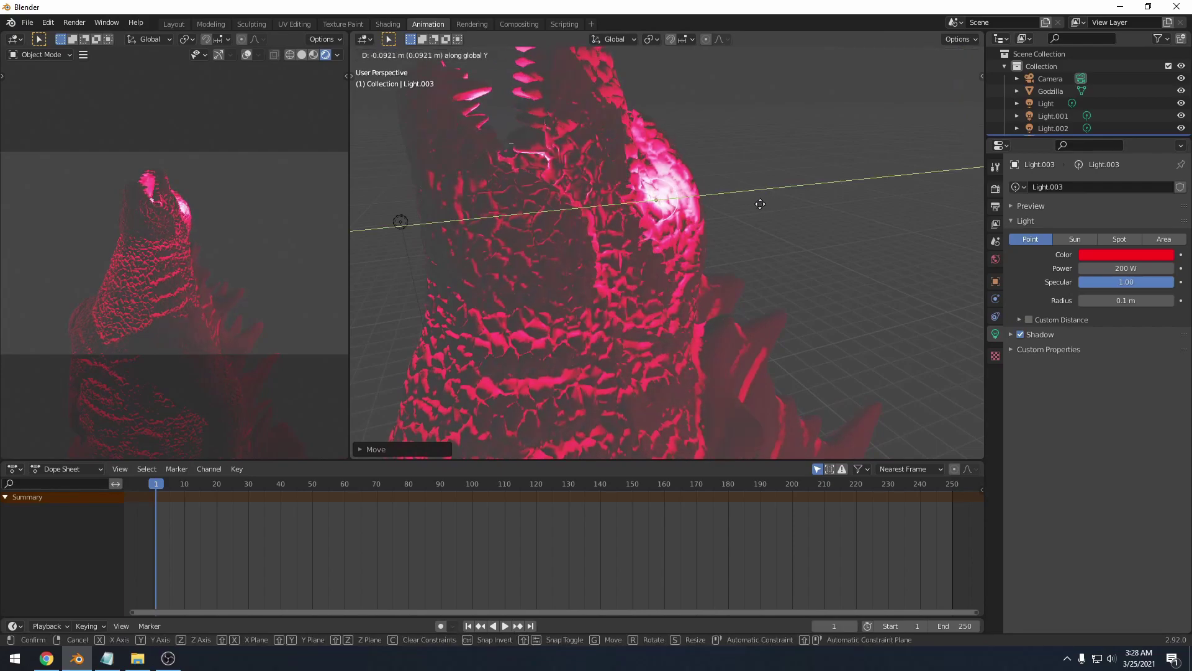
{"action": "key", "text": "z"}
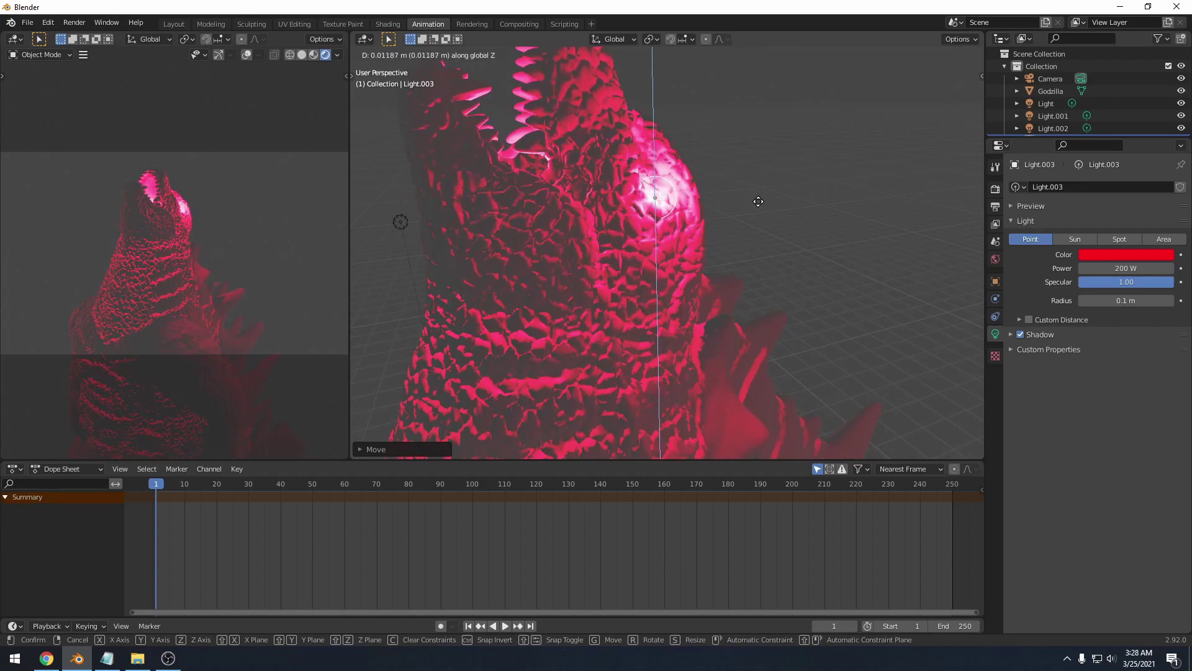
{"action": "left_click", "coordinate": [758, 201]}
Set the power of the light beside the head to 100 W.
{"action": "scroll", "coordinate": [758, 199], "scroll_direction": "down", "scroll_amount": 3}
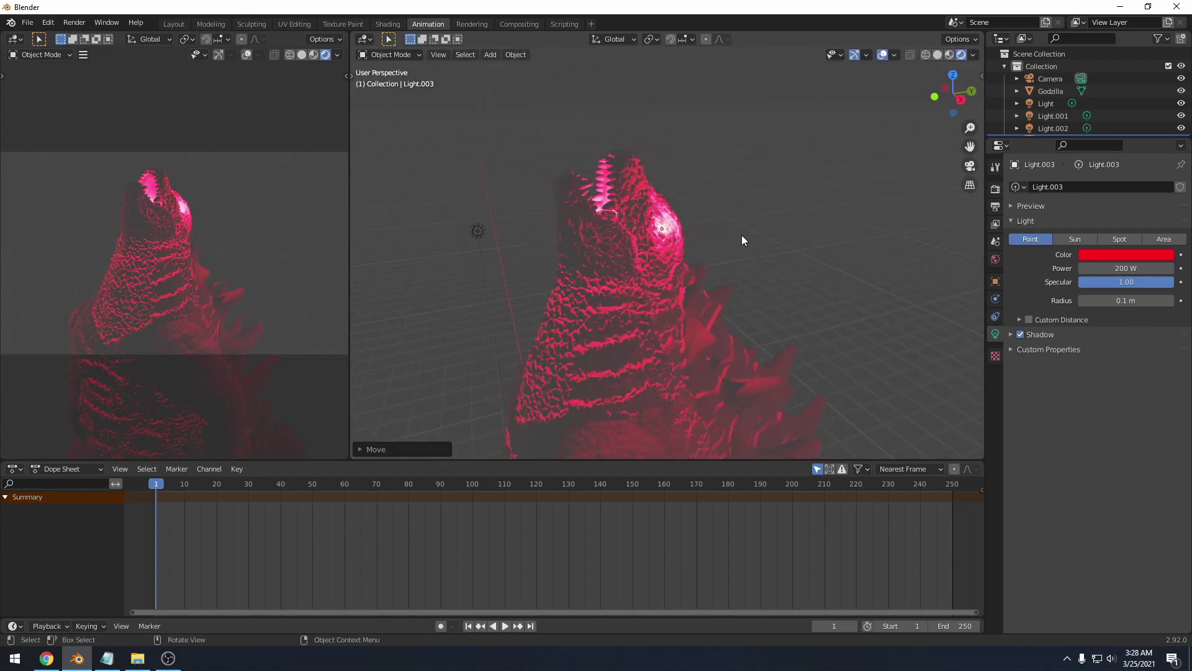
{"action": "scroll", "coordinate": [672, 193], "scroll_direction": "up", "scroll_amount": 3}
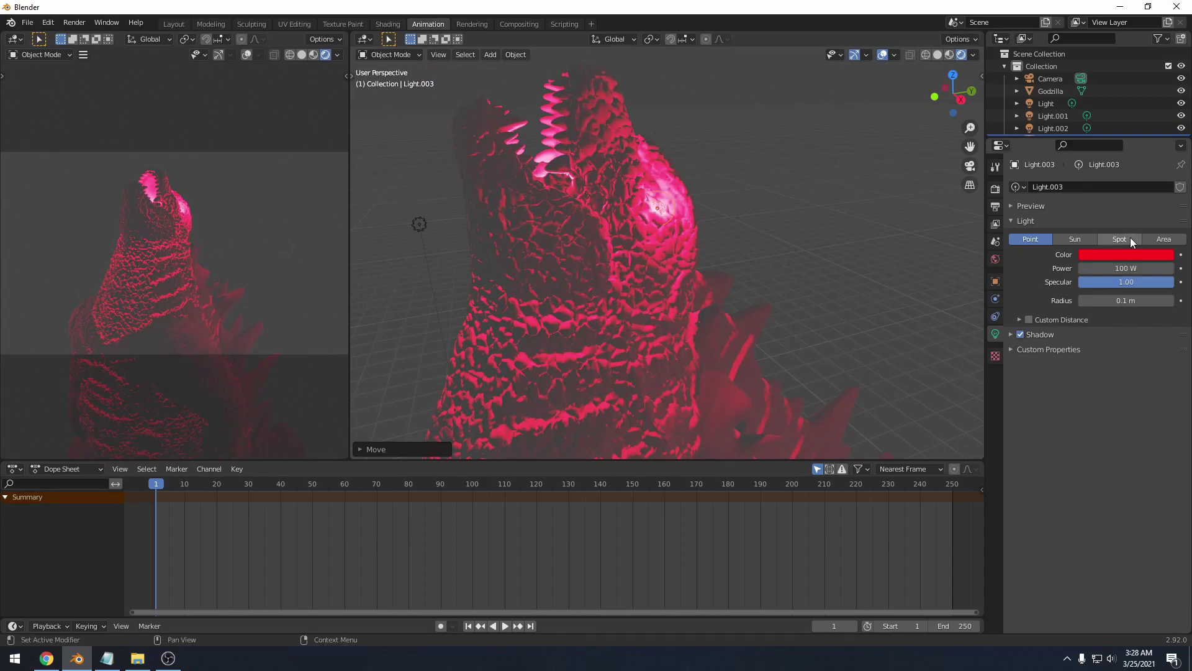
{"action": "scroll", "coordinate": [779, 219], "scroll_direction": "down", "scroll_amount": 2}
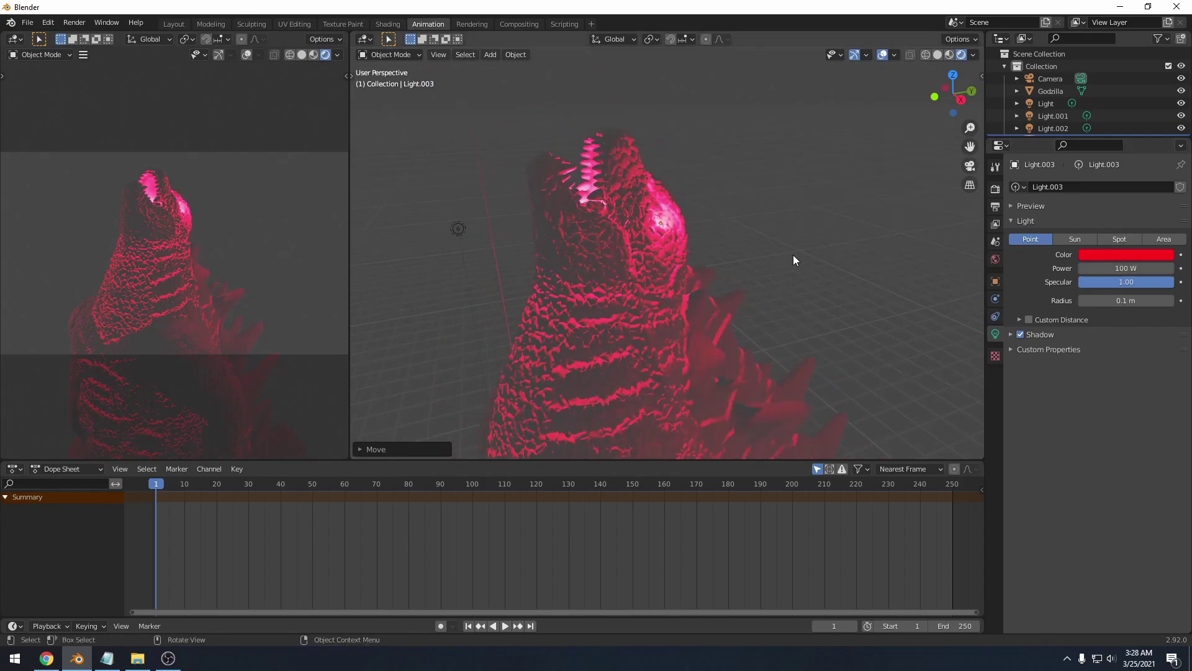
Duplicate the 100 W red light and place the copy behind Godzilla among the dorsal spines.
{"action": "scroll", "coordinate": [800, 251], "scroll_direction": "down", "scroll_amount": 1}
{"action": "middle_click_drag", "start_coordinate": [829, 325], "coordinate": [766, 263]}
{"action": "scroll", "coordinate": [766, 263], "scroll_direction": "up", "scroll_amount": 3}
{"action": "mouse_move", "coordinate": [716, 181]}
{"action": "middle_mouse_down"}
{"action": "mouse_move", "coordinate": [667, 223]}
{"action": "mouse_move", "coordinate": [728, 191]}
{"action": "middle_mouse_up"}
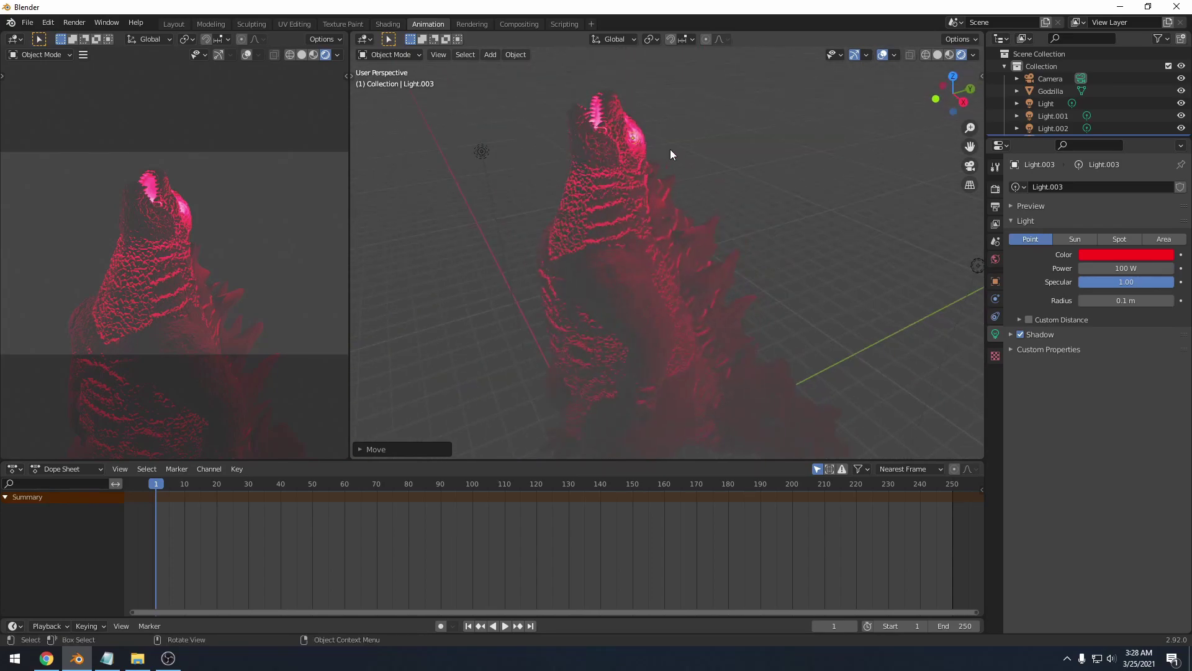
{"action": "key", "text": "shift+d"}
{"action": "middle_click_drag", "start_coordinate": [739, 264], "coordinate": [646, 246]}
{"action": "key", "text": "g"}
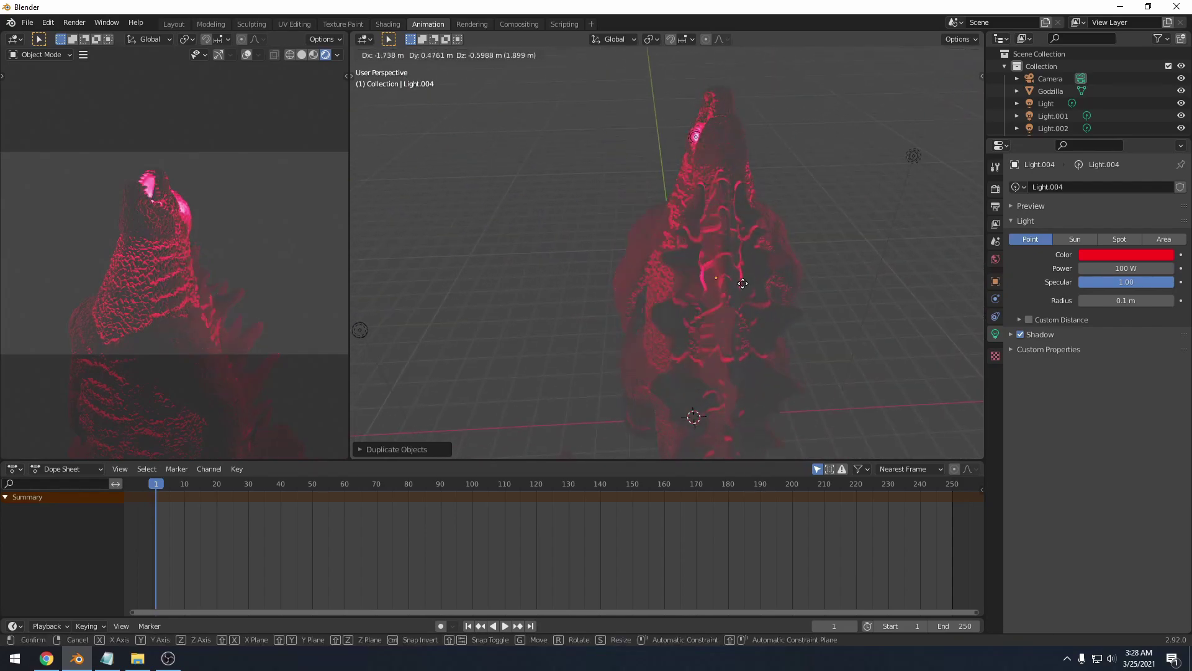
{"action": "left_click", "coordinate": [725, 279]}
Raise the new red light slightly to the upper dorsal spines behind the neck.
{"action": "middle_click_drag", "start_coordinate": [725, 278], "coordinate": [844, 282]}
{"action": "key", "text": "g"}
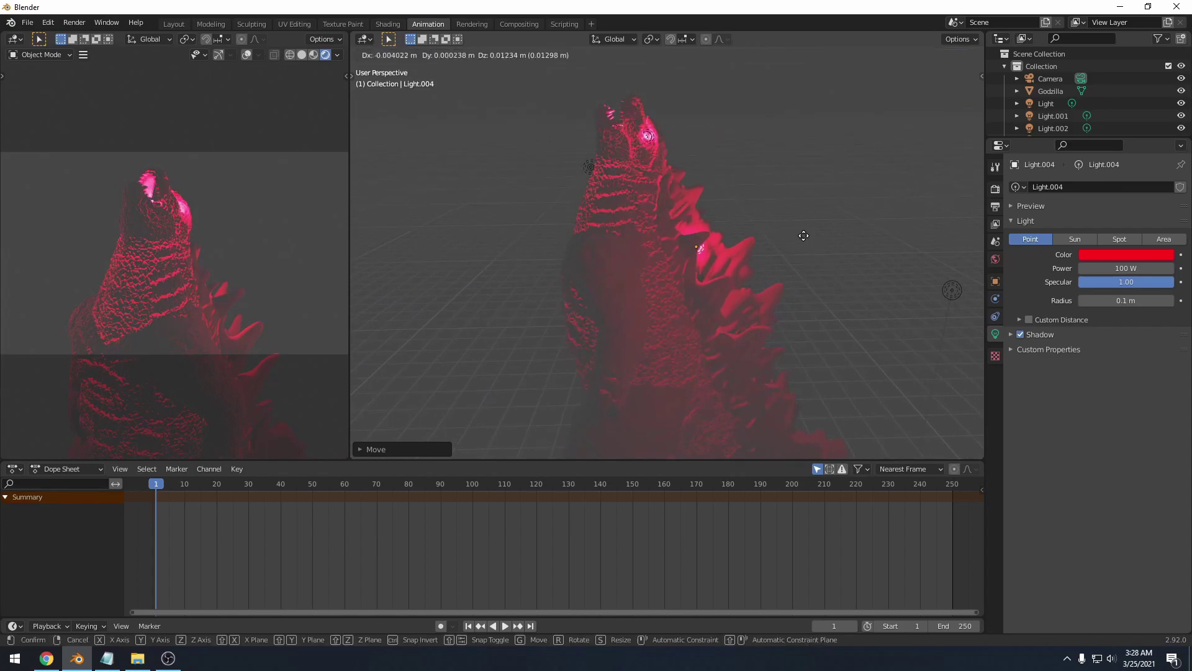
{"action": "left_click", "coordinate": [801, 217]}
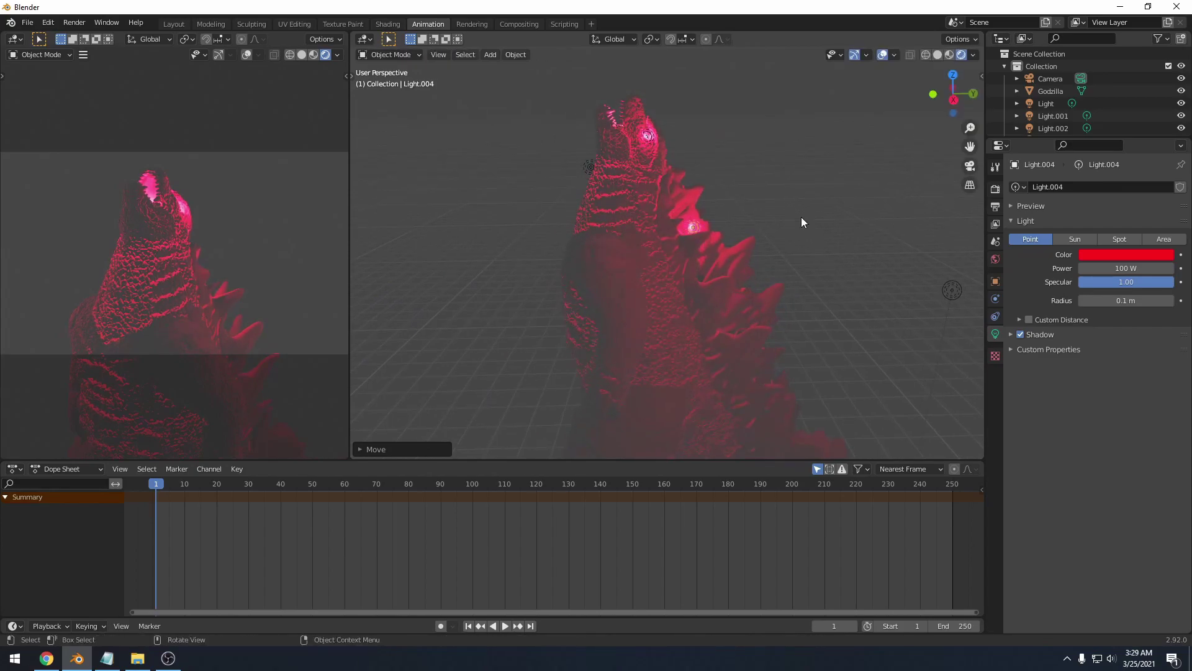
{"action": "left_click", "coordinate": [1095, 252]}
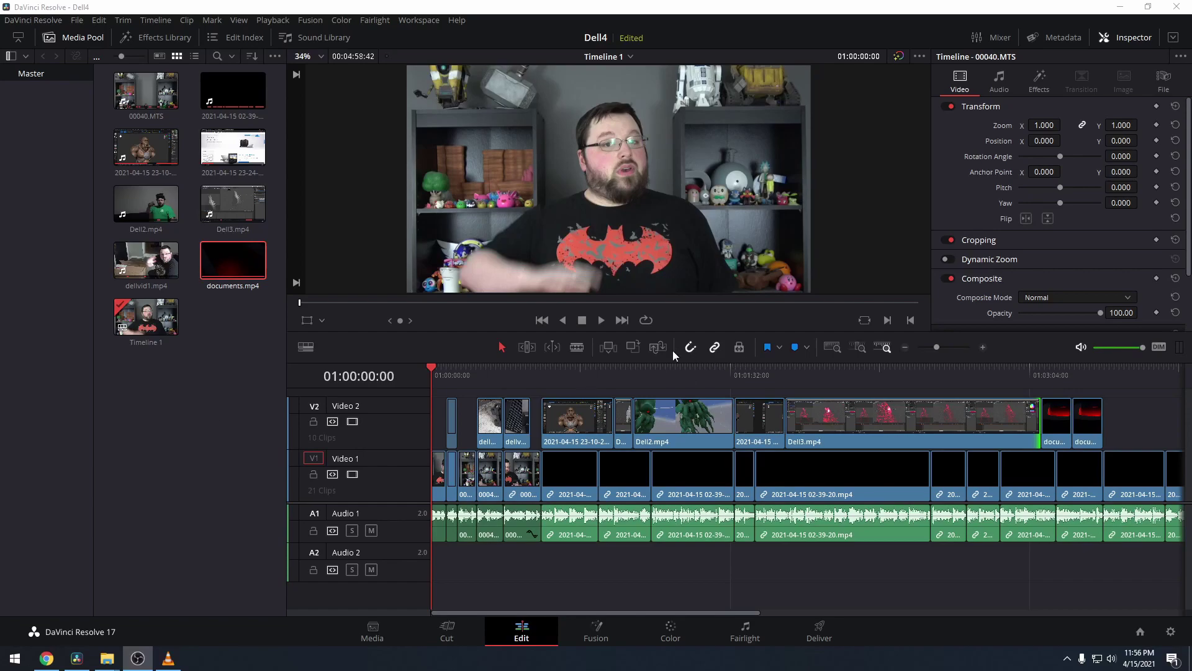
{"action": "left_click", "coordinate": [599, 320]}
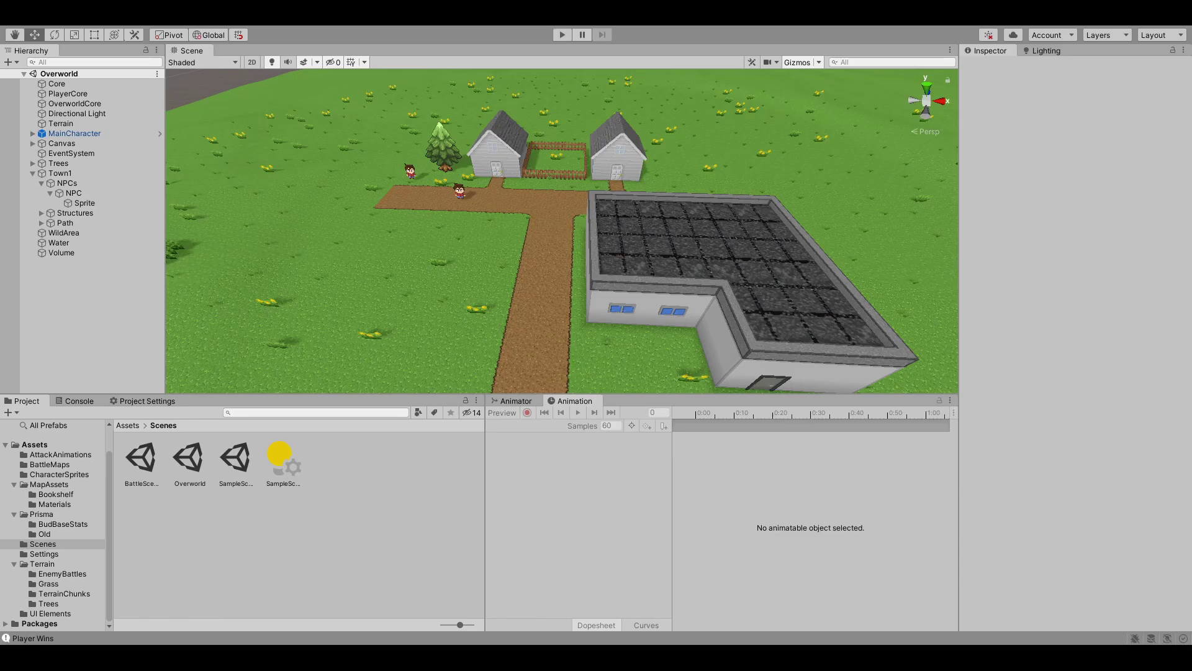
In Unity, look over the Overworld scene's town, trees and pond.
{"action": "middle_click_drag", "start_coordinate": [532, 298], "coordinate": [730, 283]}
{"action": "scroll", "coordinate": [730, 278], "scroll_direction": "down", "scroll_amount": 3}
{"action": "middle_click_drag", "start_coordinate": [821, 233], "coordinate": [306, 189]}
{"action": "scroll", "coordinate": [527, 223], "scroll_direction": "up", "scroll_amount": 2}
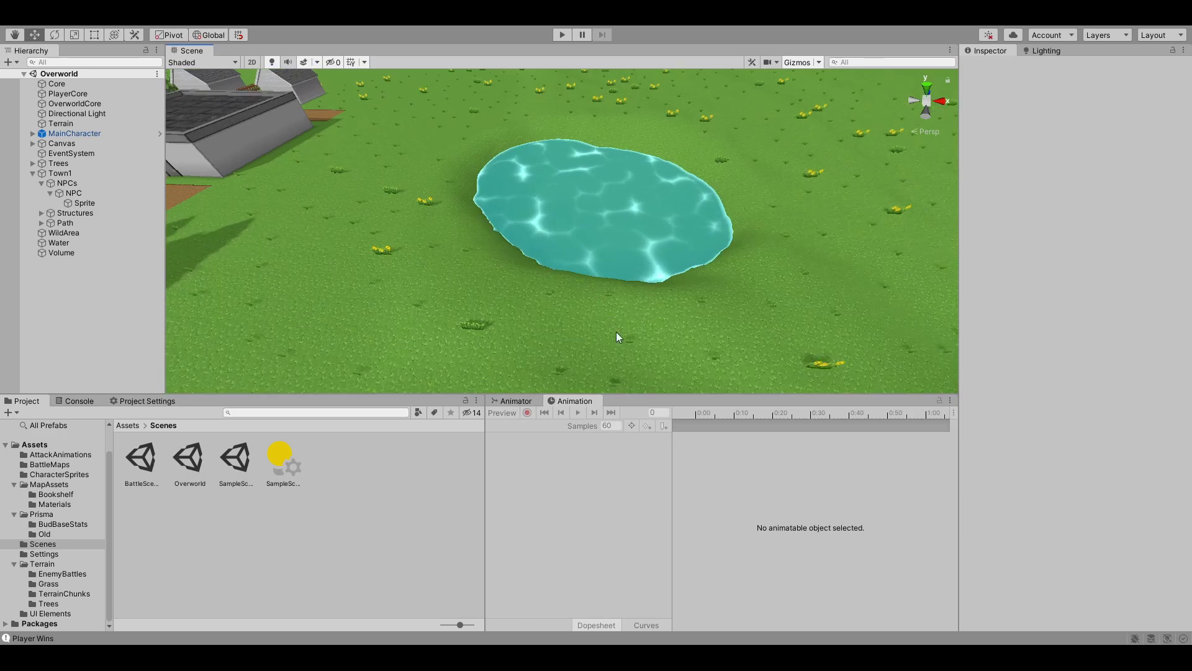
{"action": "left_click_drag", "start_coordinate": [429, 238], "coordinate": [518, 266]}
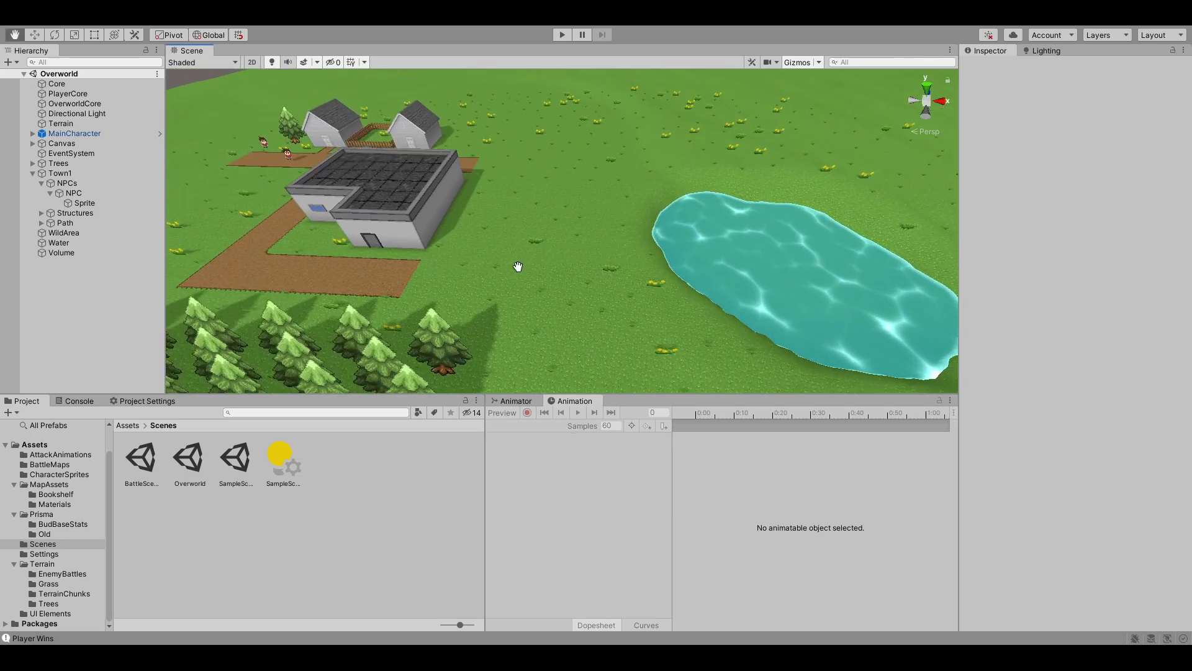
{"action": "middle_click_drag", "start_coordinate": [462, 264], "coordinate": [543, 323]}
{"action": "scroll", "coordinate": [461, 264], "scroll_direction": "up", "scroll_amount": 2}
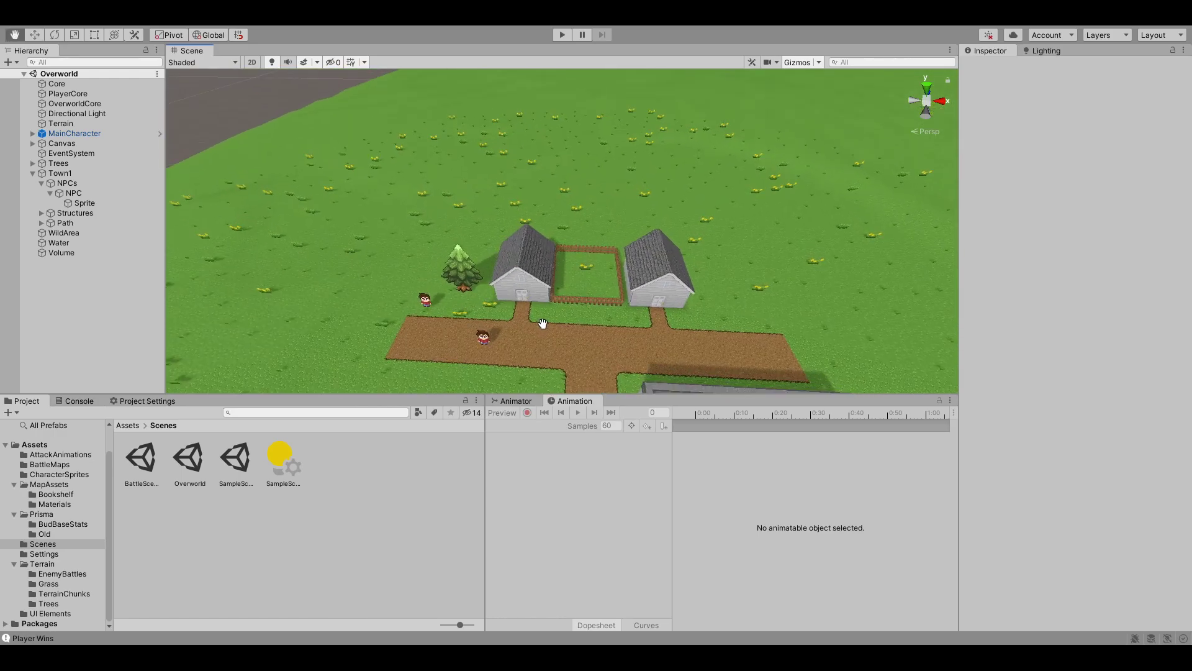
Turn off the Mesh Renderer of the house next to the pine tree and inspect its furnished interior.
{"action": "left_click", "coordinate": [521, 272]}
{"action": "key", "text": "f"}
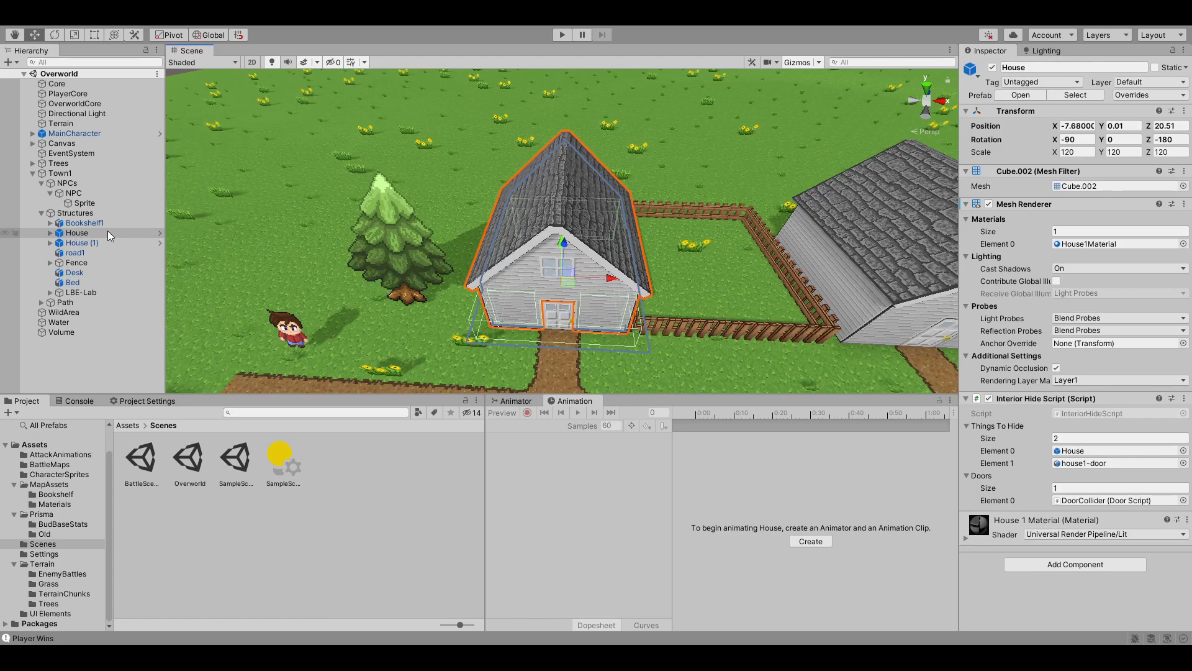
{"action": "left_click", "coordinate": [989, 204]}
{"action": "middle_click_drag", "start_coordinate": [698, 284], "coordinate": [676, 250]}
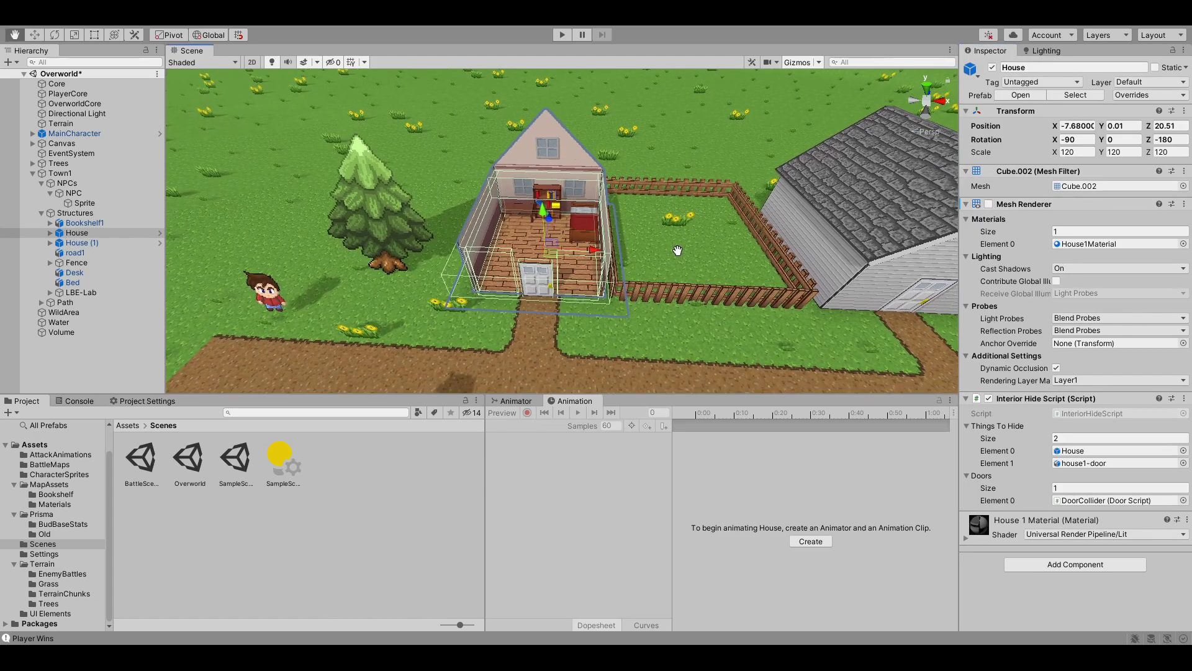
{"action": "scroll", "coordinate": [602, 237], "scroll_direction": "up", "scroll_amount": 5}
{"action": "scroll", "coordinate": [614, 243], "scroll_direction": "up", "scroll_amount": 3}
{"action": "middle_click_drag", "start_coordinate": [766, 235], "coordinate": [834, 285]}
{"action": "scroll", "coordinate": [825, 282], "scroll_direction": "down", "scroll_amount": 5}
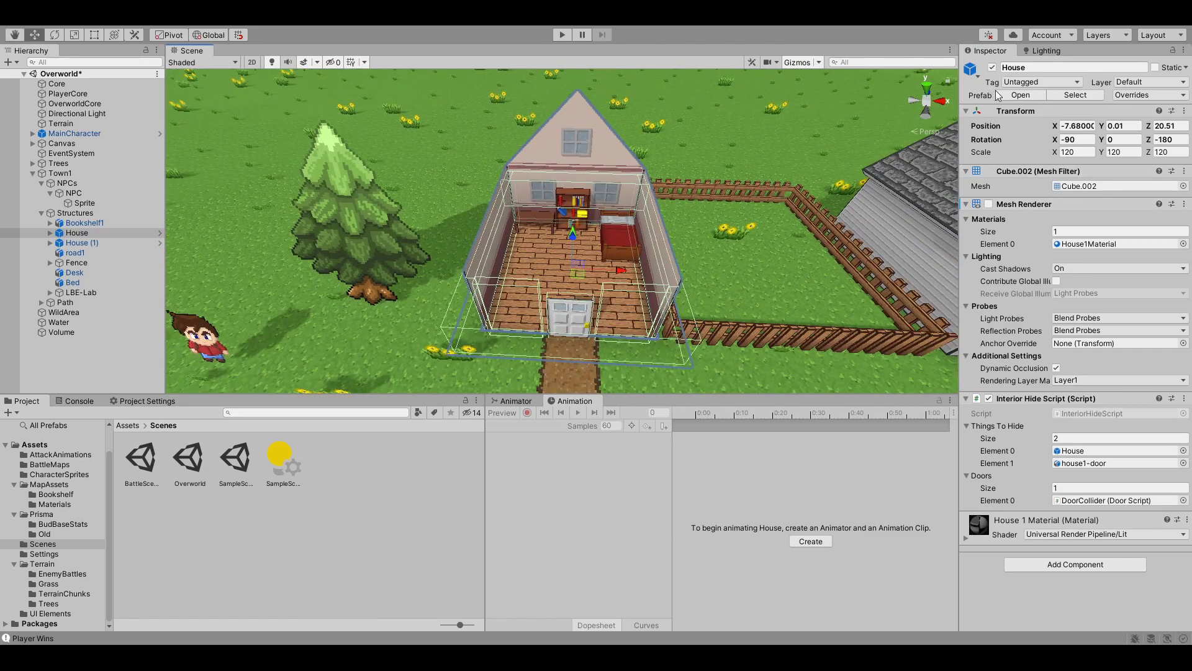
Turn the House object's Mesh Renderer back on and view its exterior.
{"action": "left_click", "coordinate": [989, 207]}
{"action": "scroll", "coordinate": [699, 244], "scroll_direction": "down", "scroll_amount": 5}
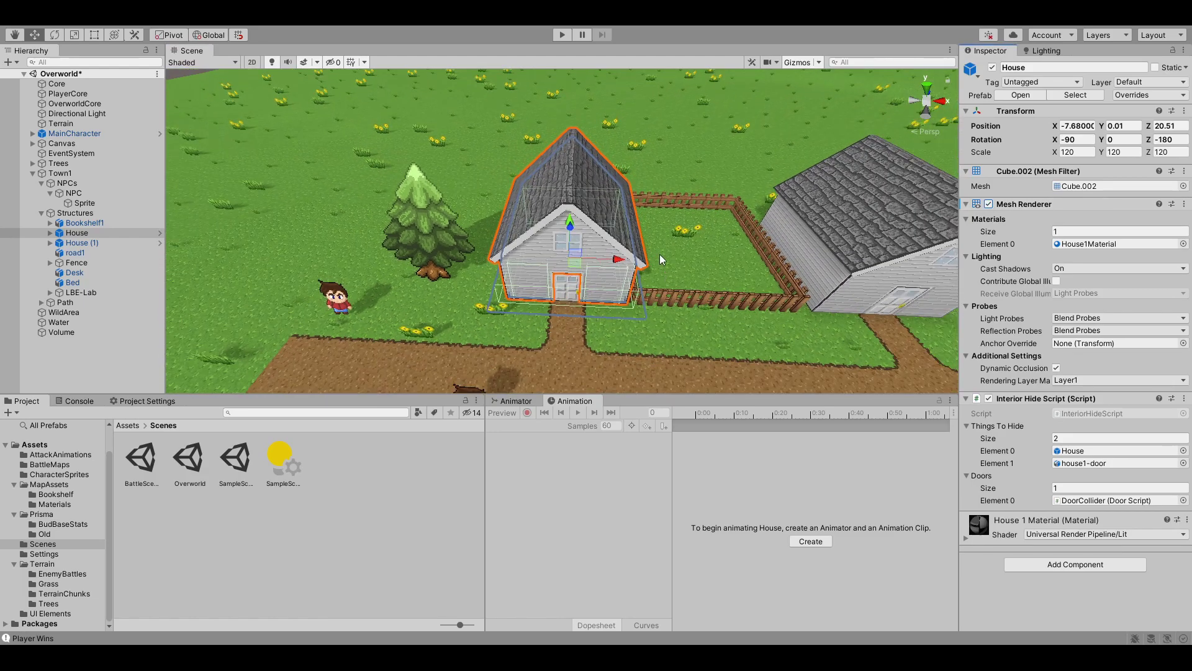
{"action": "left_click_drag", "start_coordinate": [665, 300], "coordinate": [838, 313], "text": "alt"}
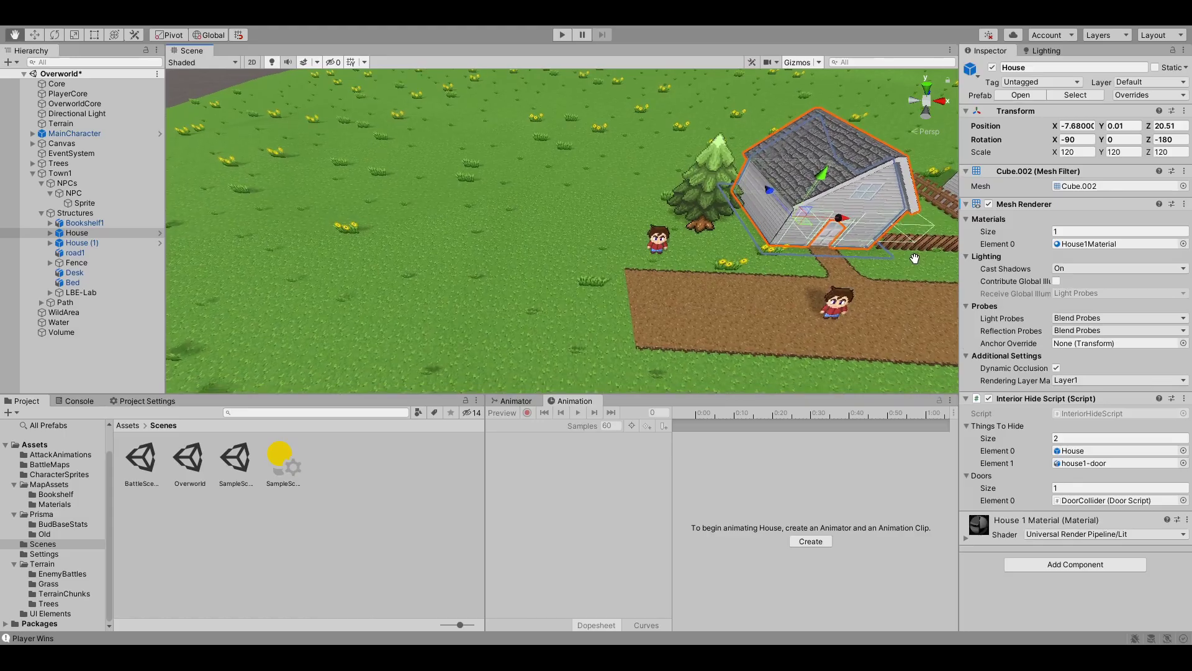